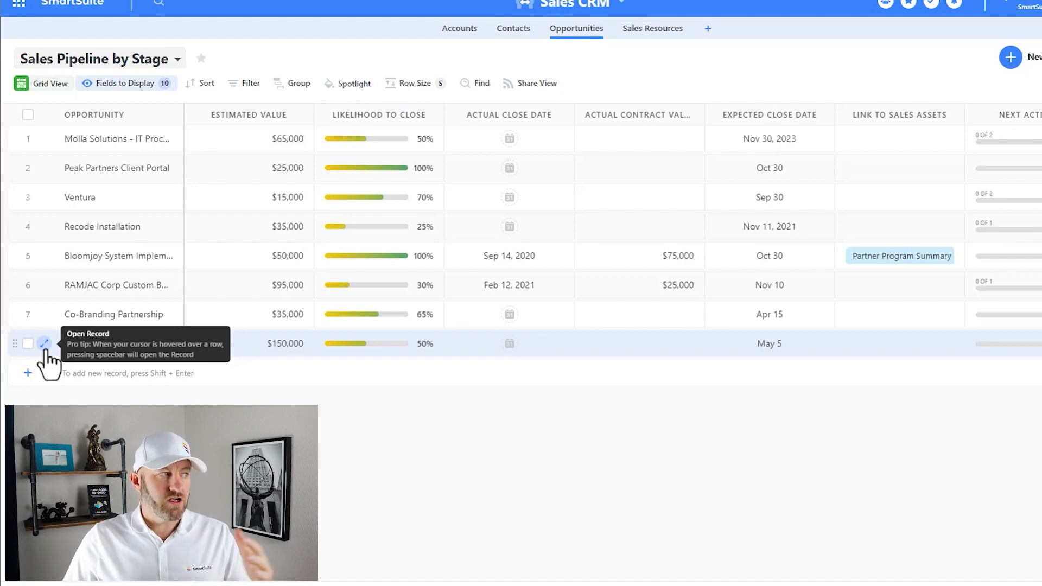
Open the Strategic Partnership opportunity record, close it, and open it again
click(45, 345)
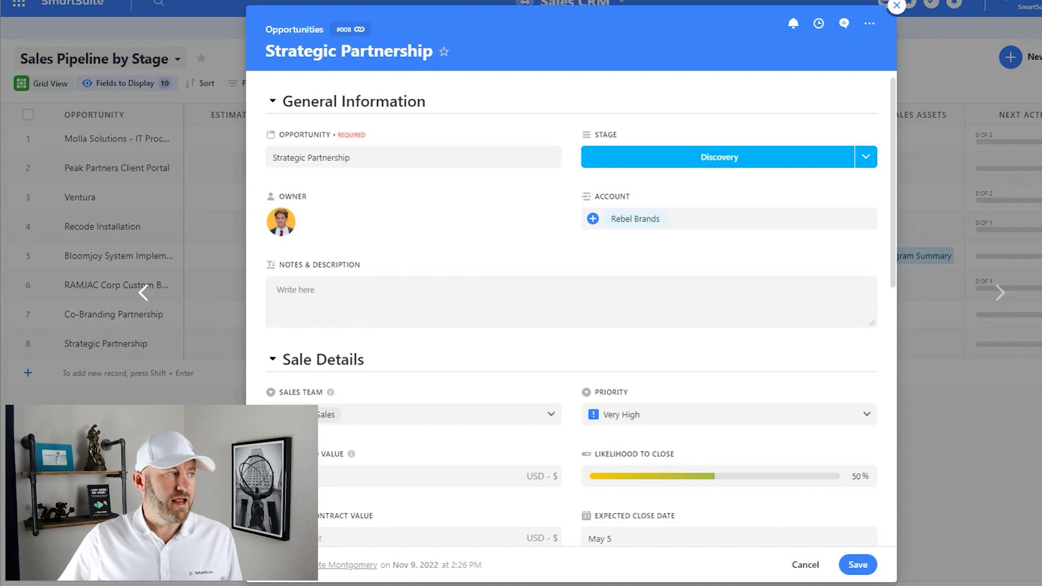
click(196, 412)
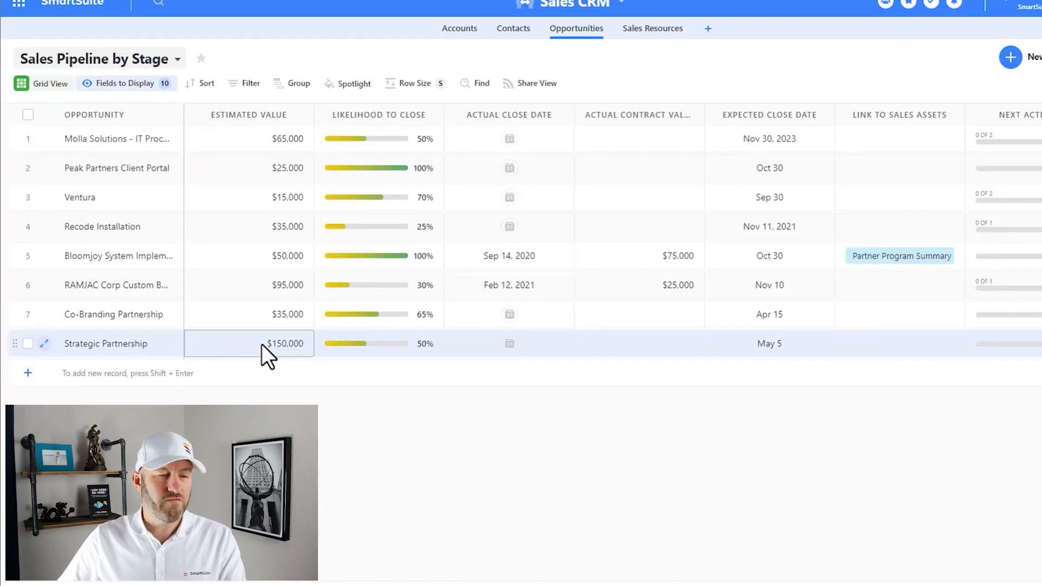
key(space)
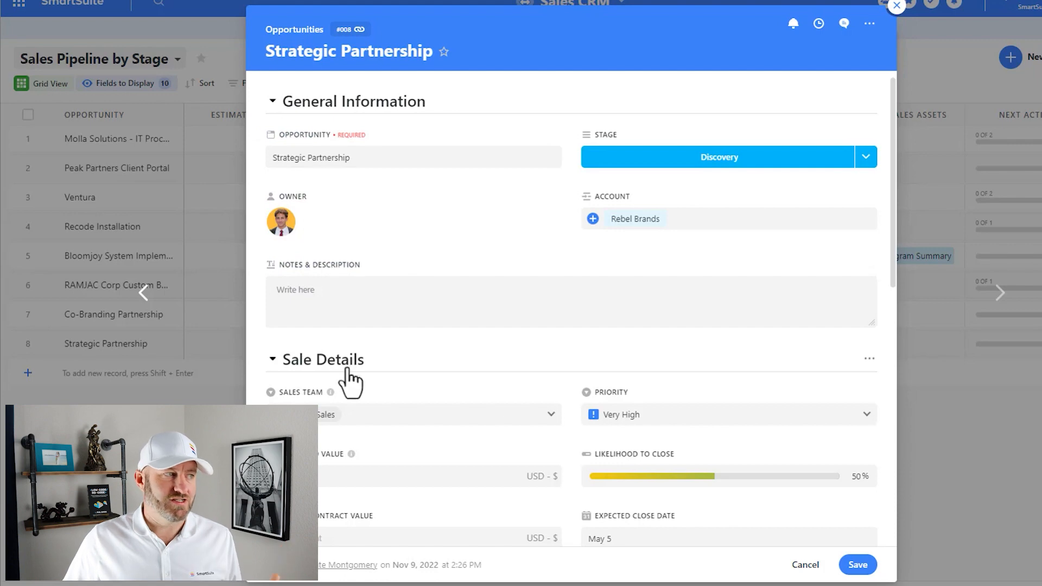
Collapse the General Information section, look through the record's remaining sections, and expand General Information again
click(320, 106)
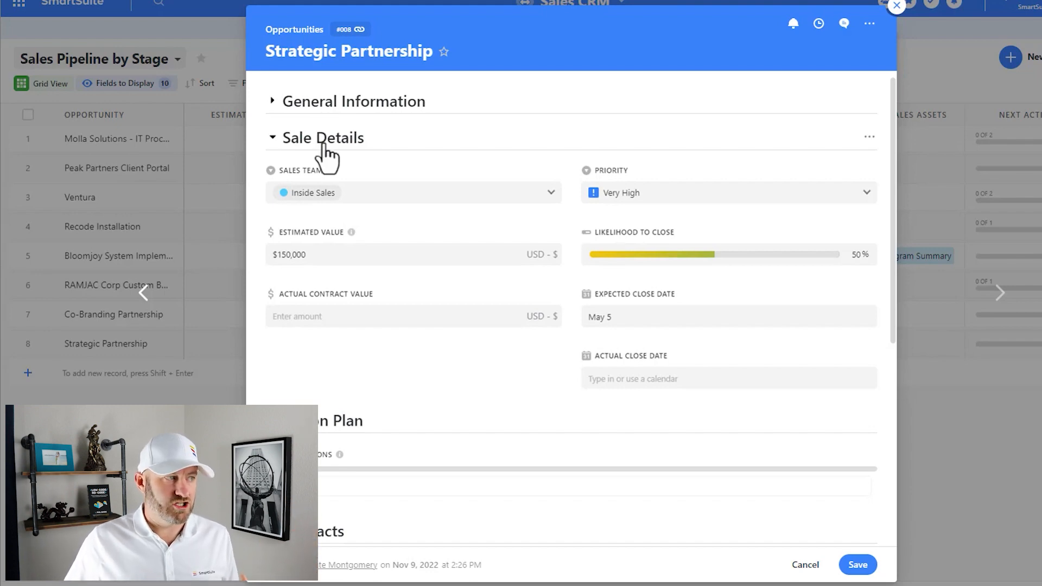
scroll(388, 404, down, 4)
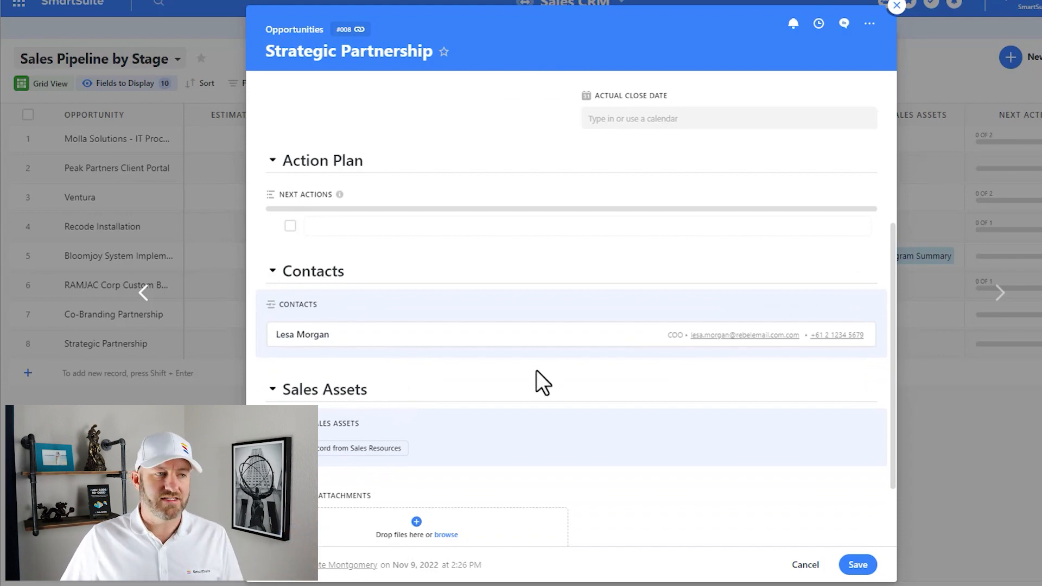
scroll(530, 376, down, 2)
scroll(530, 376, up, 6)
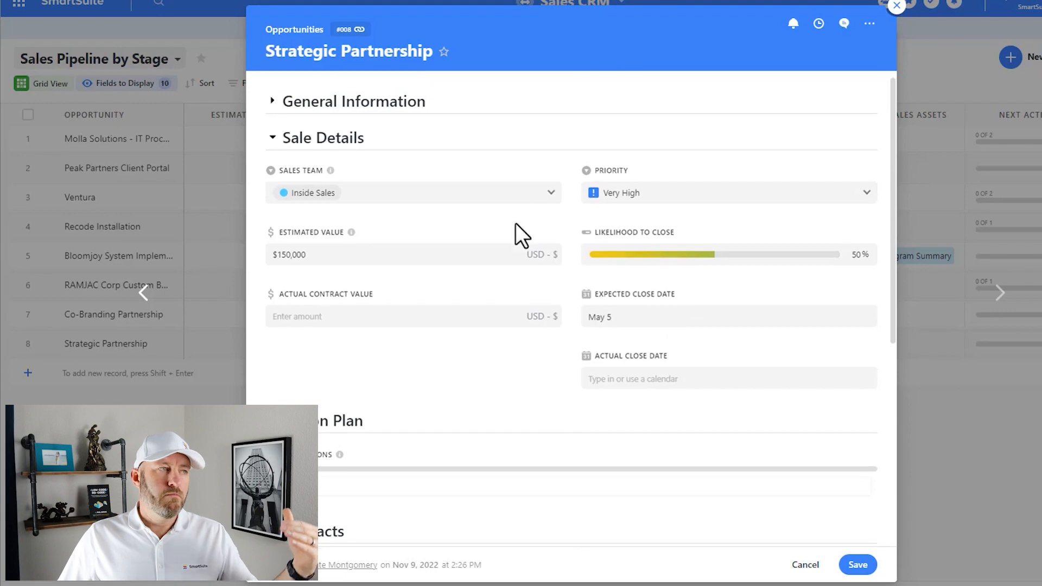
click(369, 120)
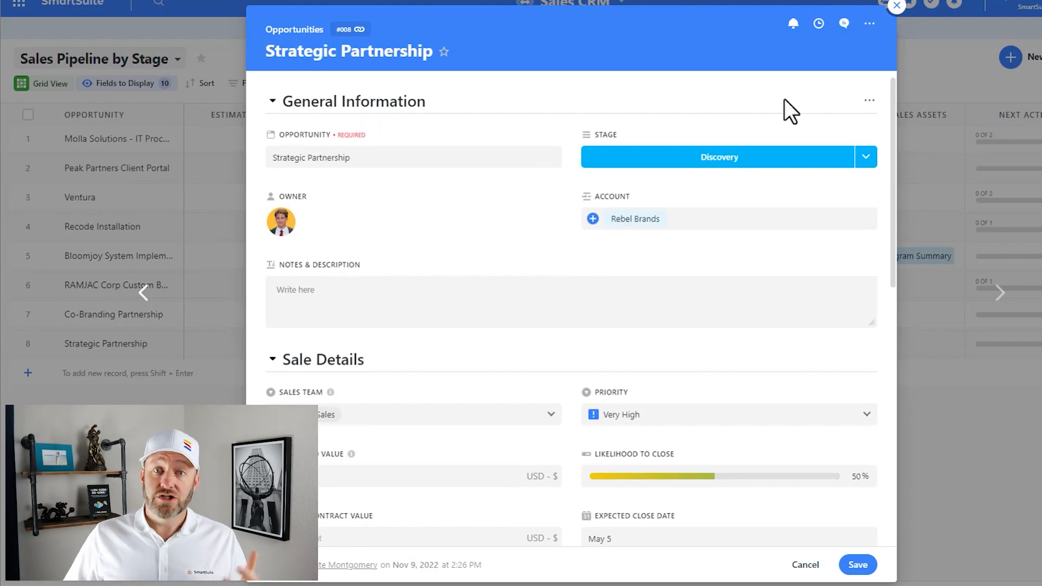
Move the General Information section below Sale Details, set it to be collapsed by default, and close the record
click(870, 102)
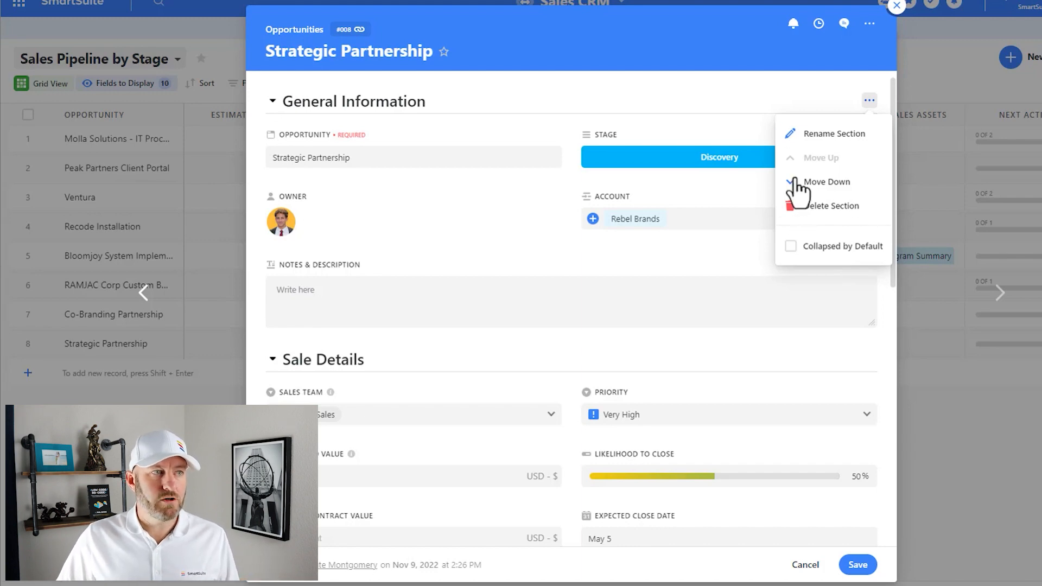
click(826, 183)
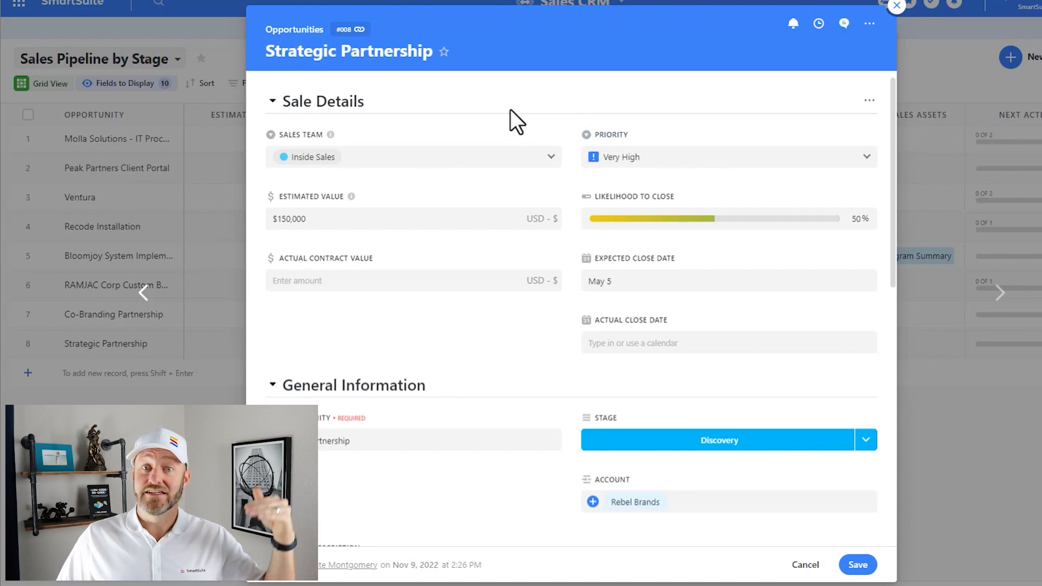
scroll(481, 399, down, 1)
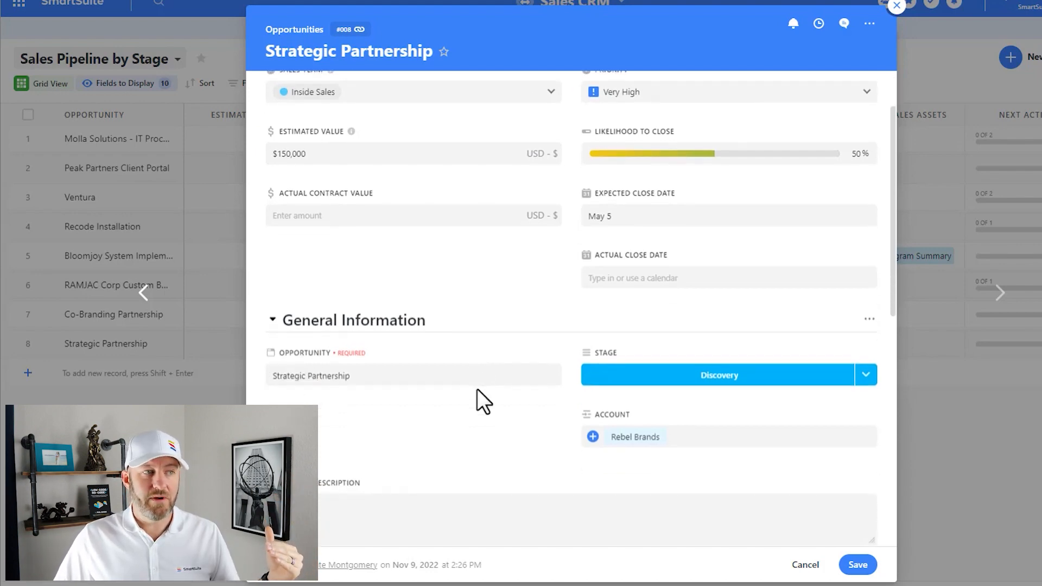
click(869, 321)
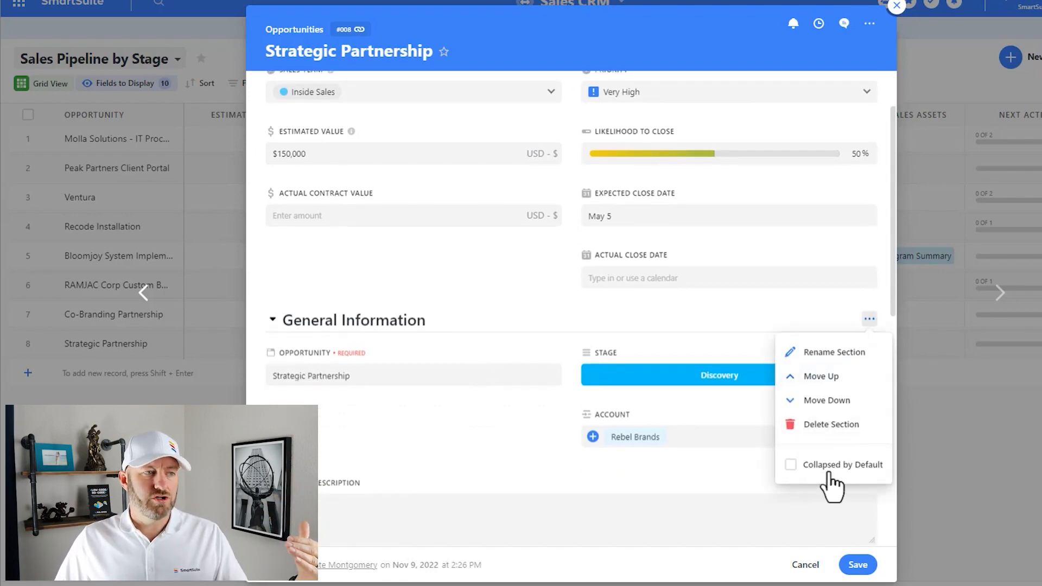
click(792, 468)
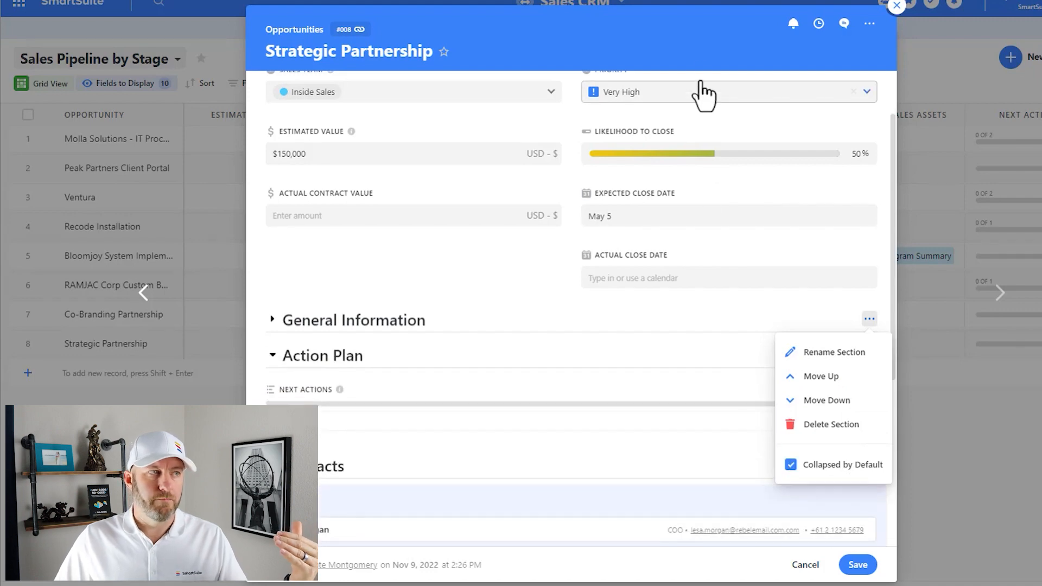
click(695, 56)
scroll(621, 263, up, 1)
click(1030, 426)
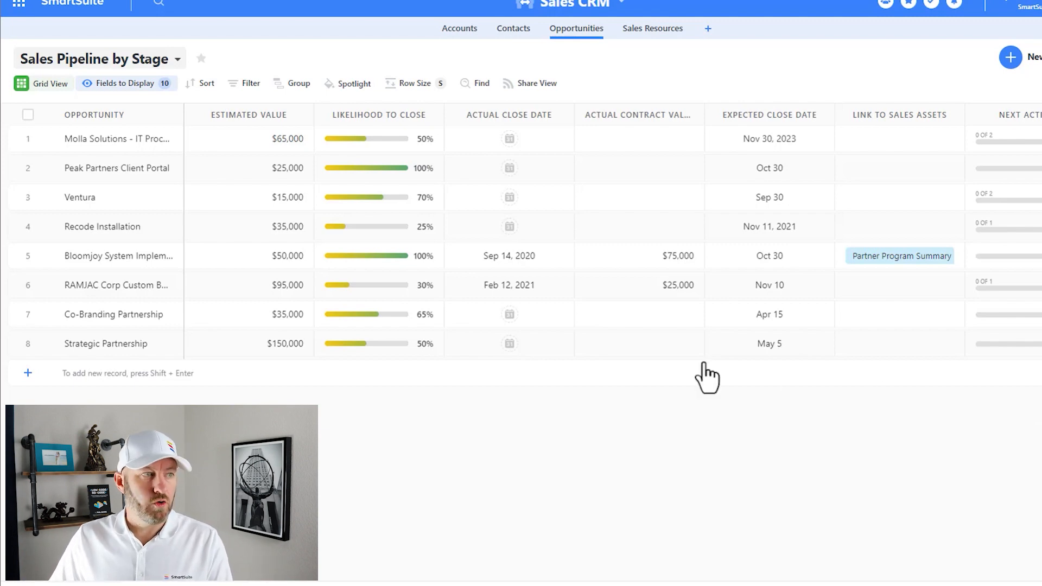
Reopen the Strategic Partnership record and review the order of its sections from Sale Details down to Sales Assets
click(673, 346)
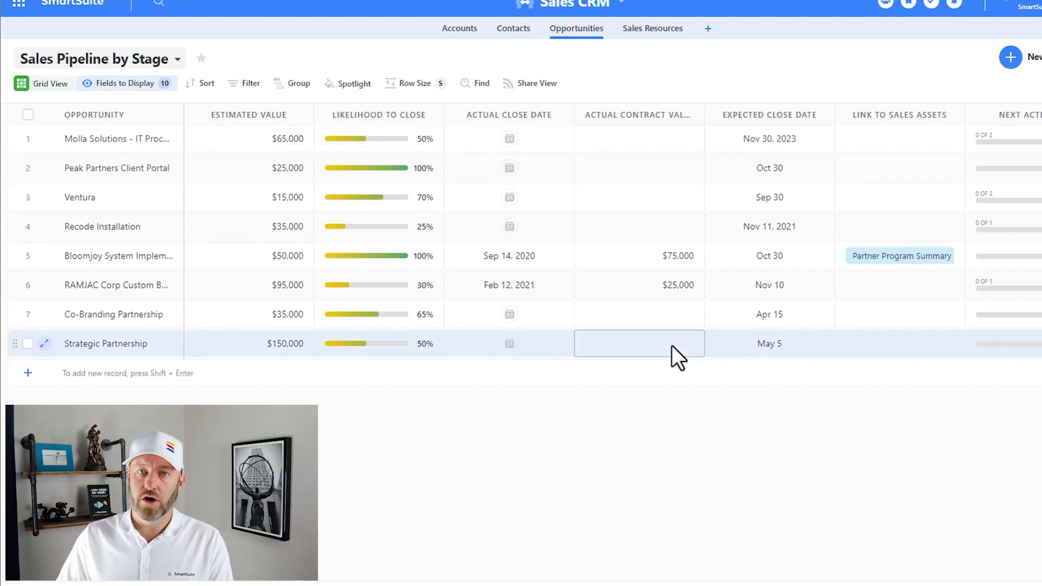
key(space)
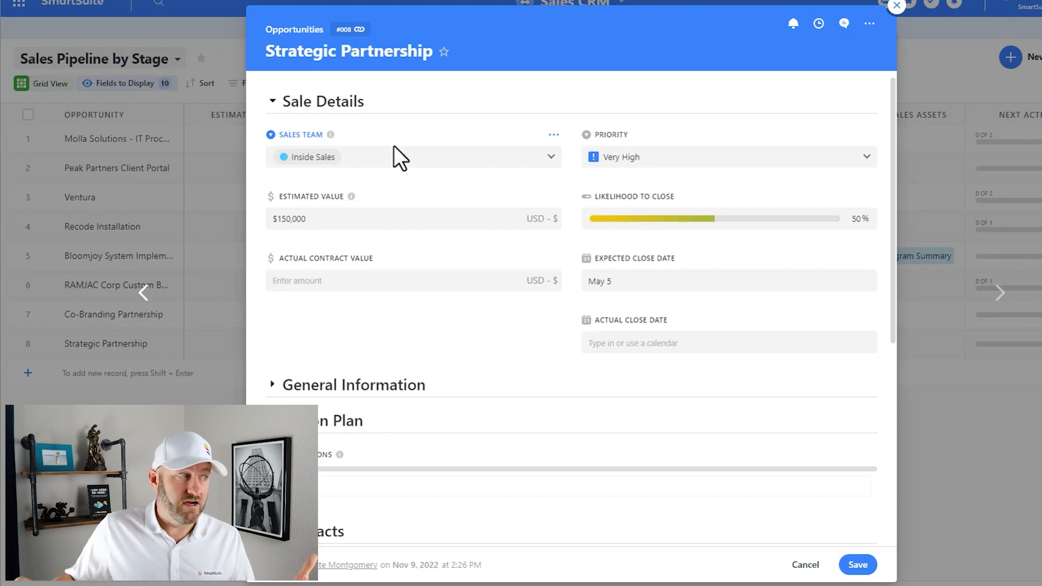
scroll(455, 264, down, 2)
scroll(455, 263, down, 1)
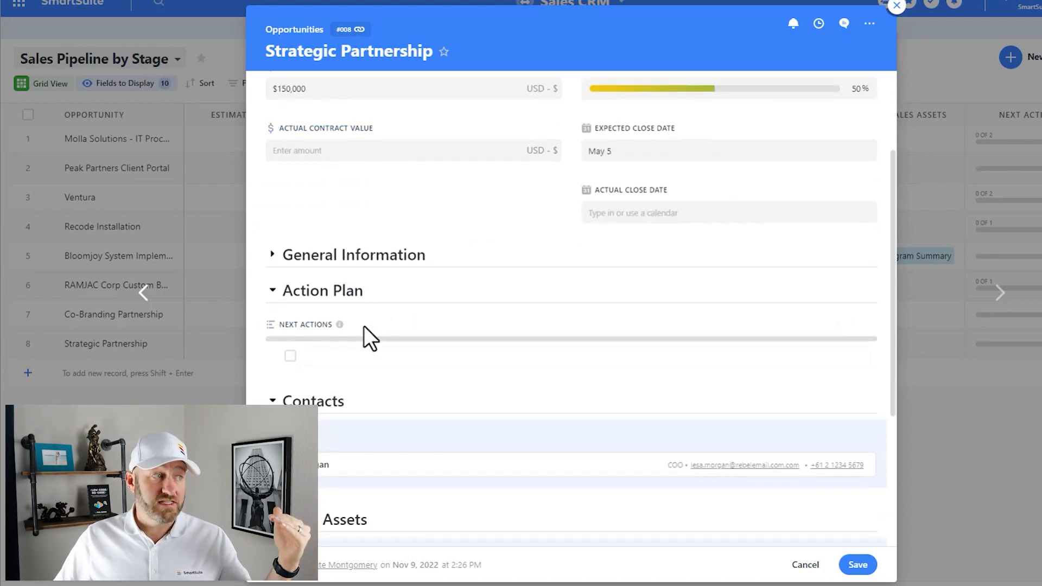
scroll(363, 342, down, 3)
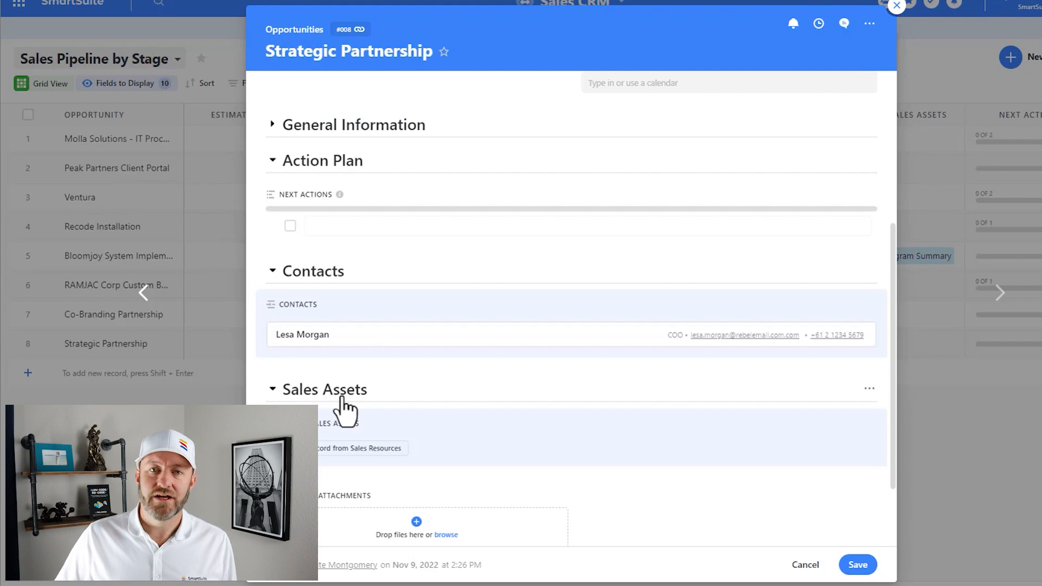
scroll(423, 407, up, 5)
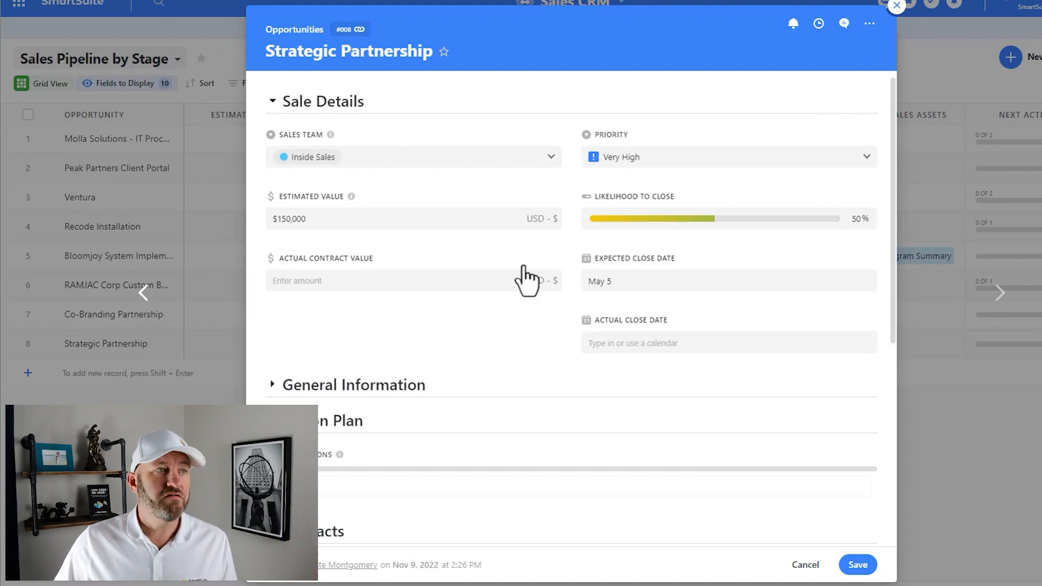
Change the record's page layout to Two Columns 70/30
click(869, 27)
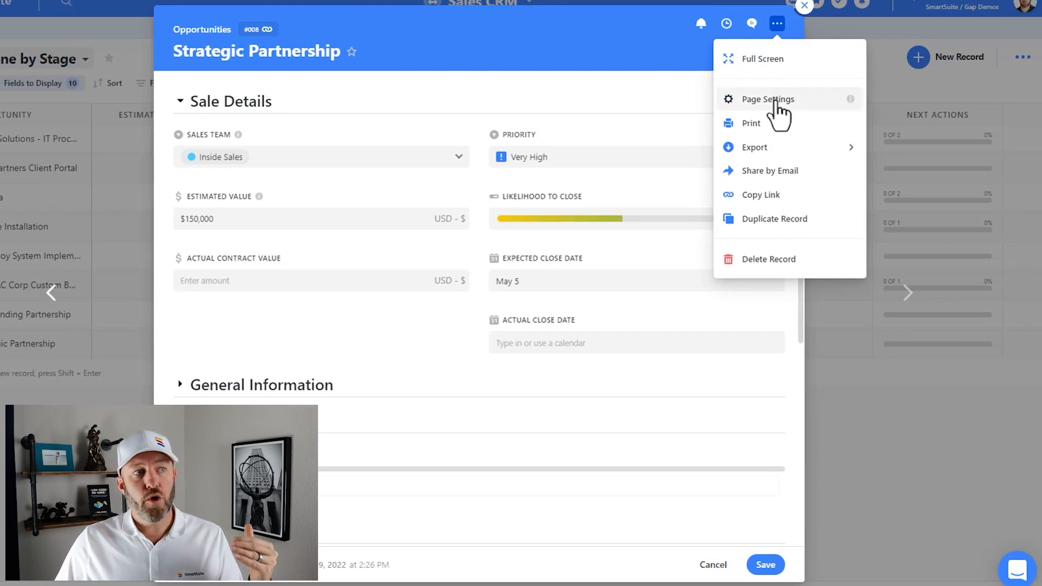
click(776, 102)
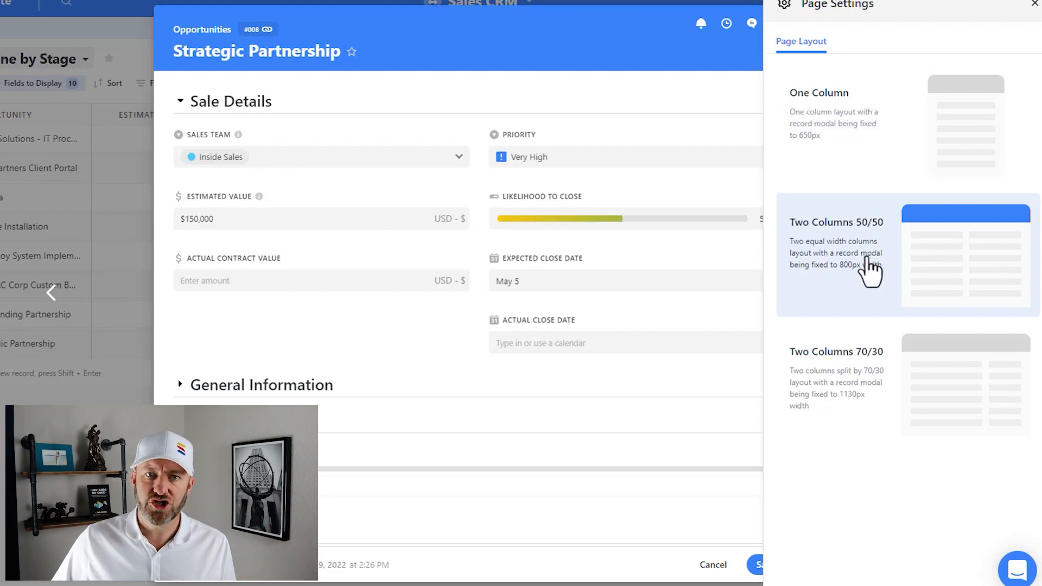
click(841, 398)
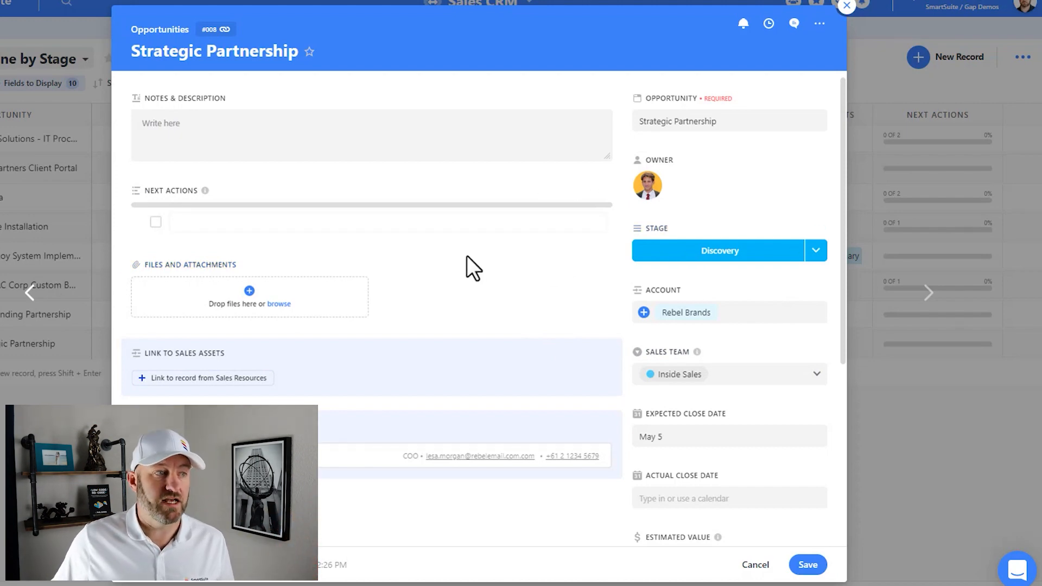
Move the Sales Team field below Actual Close Date and the Estimated Value field directly below Stage
scroll(628, 326, down, 1)
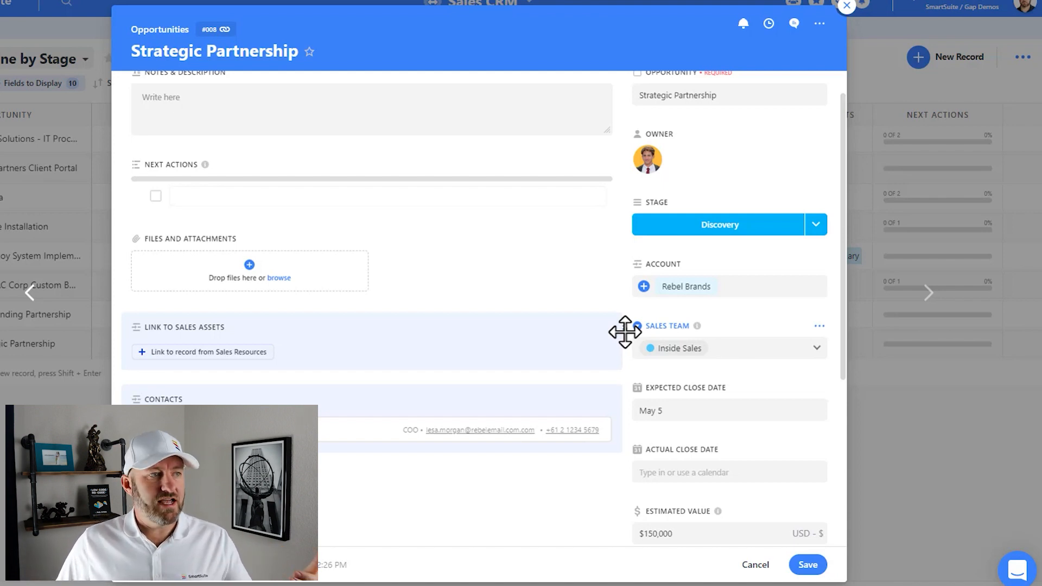
drag(625, 333, 633, 438)
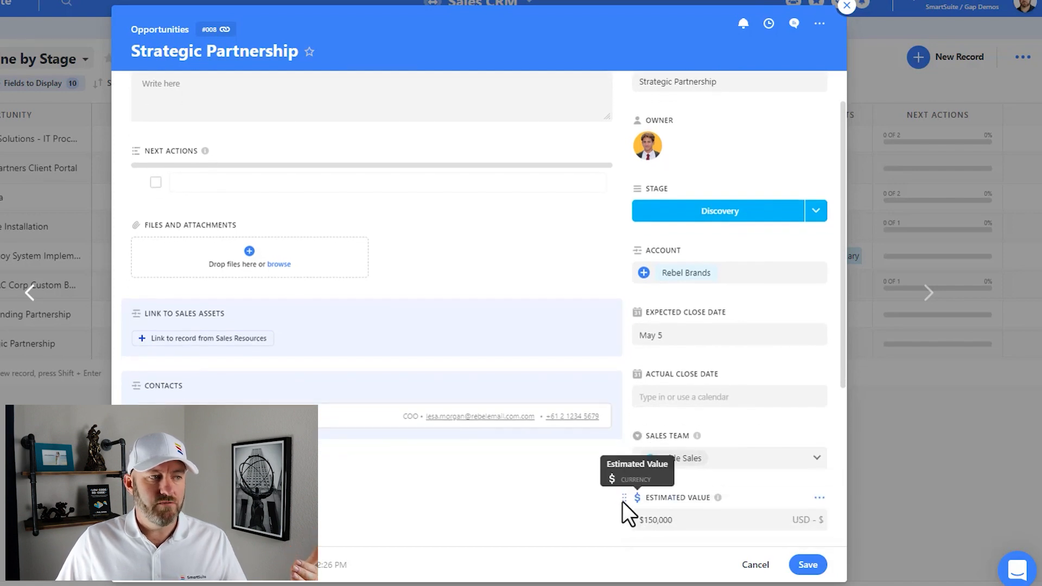
drag(625, 495, 627, 261)
scroll(386, 341, up, 1)
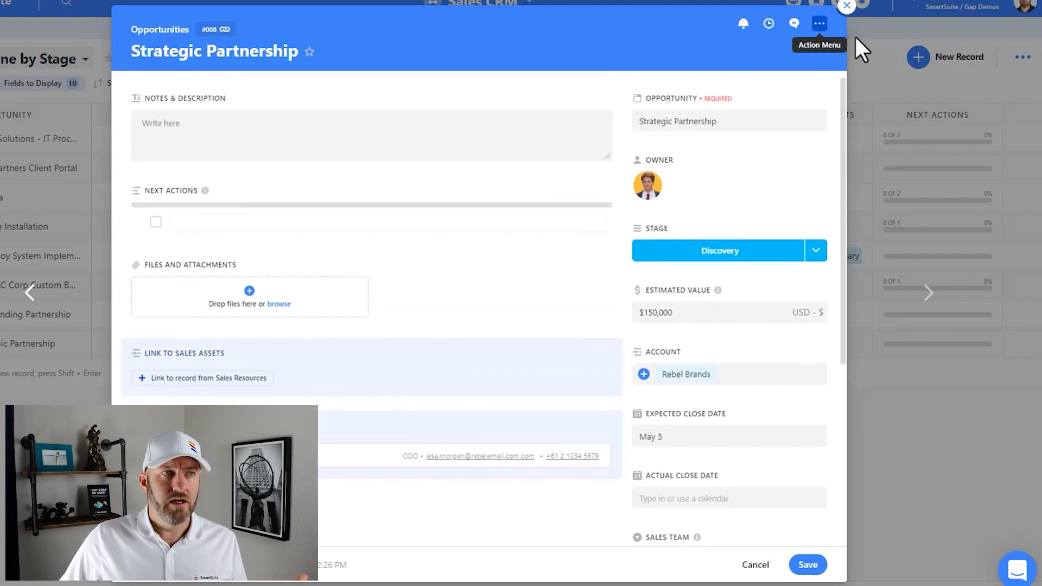
Switch the record's page layout back to Two Columns 50/50
click(820, 24)
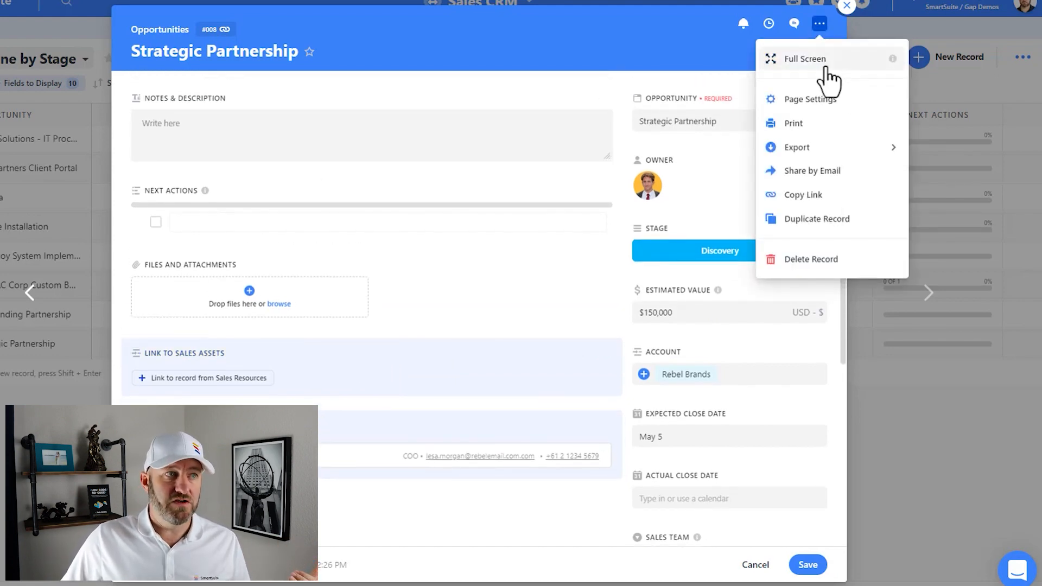
click(817, 100)
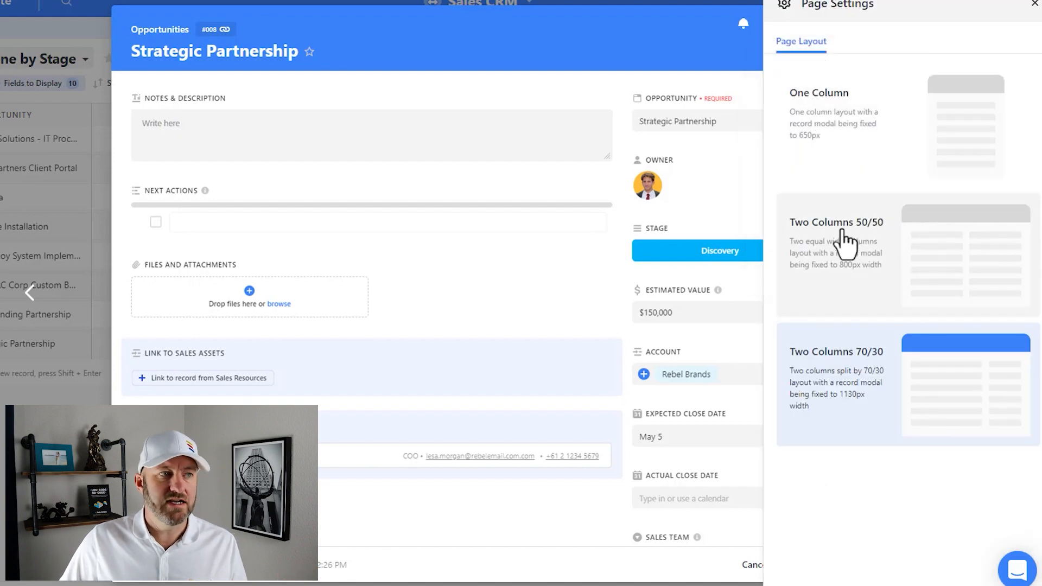
click(845, 242)
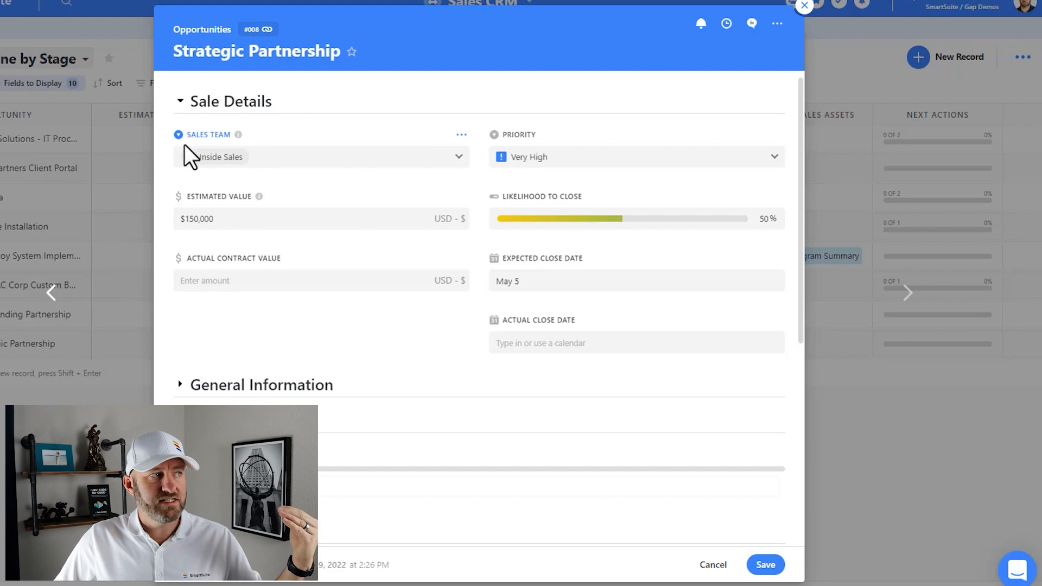
Expand the General Information section and move the Sales Team field from Sale Details to its first field position
click(179, 385)
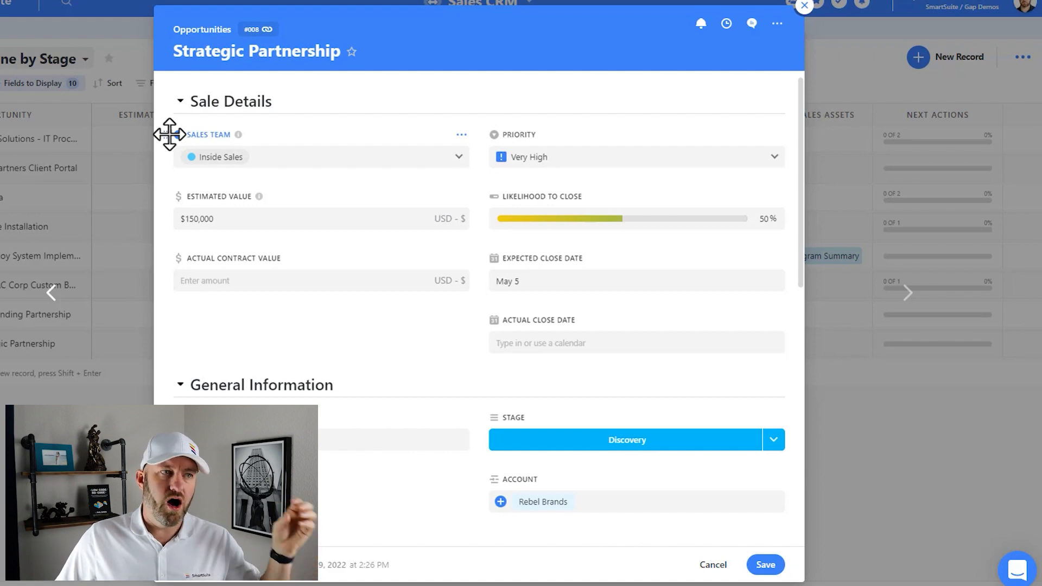
drag(169, 134, 196, 406)
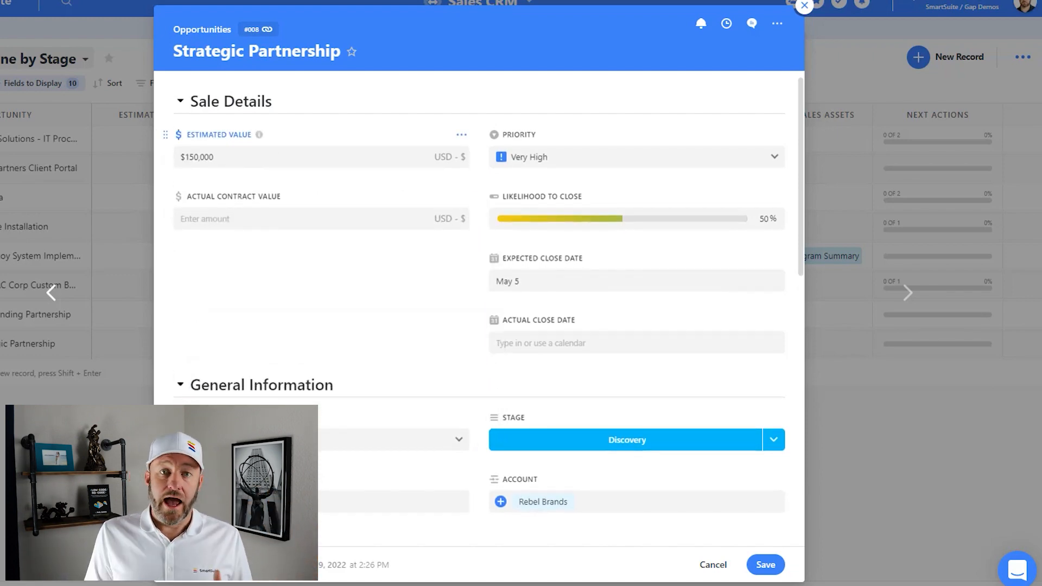